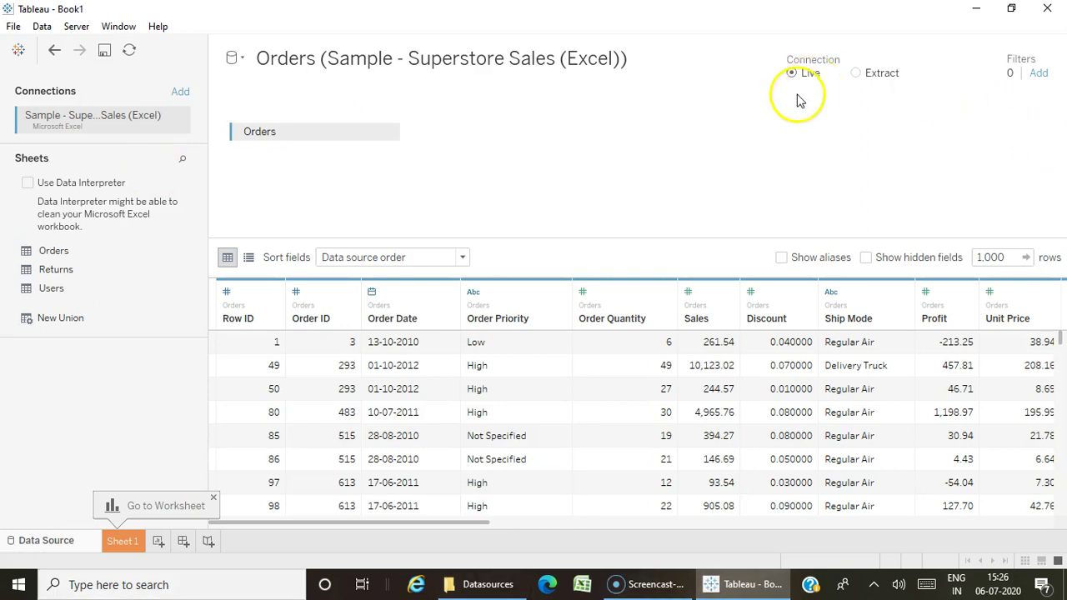
# Step: Switch the Orders connection from Live to Extract, including all data, and go to Sheet 1
pyautogui.click(857, 74)
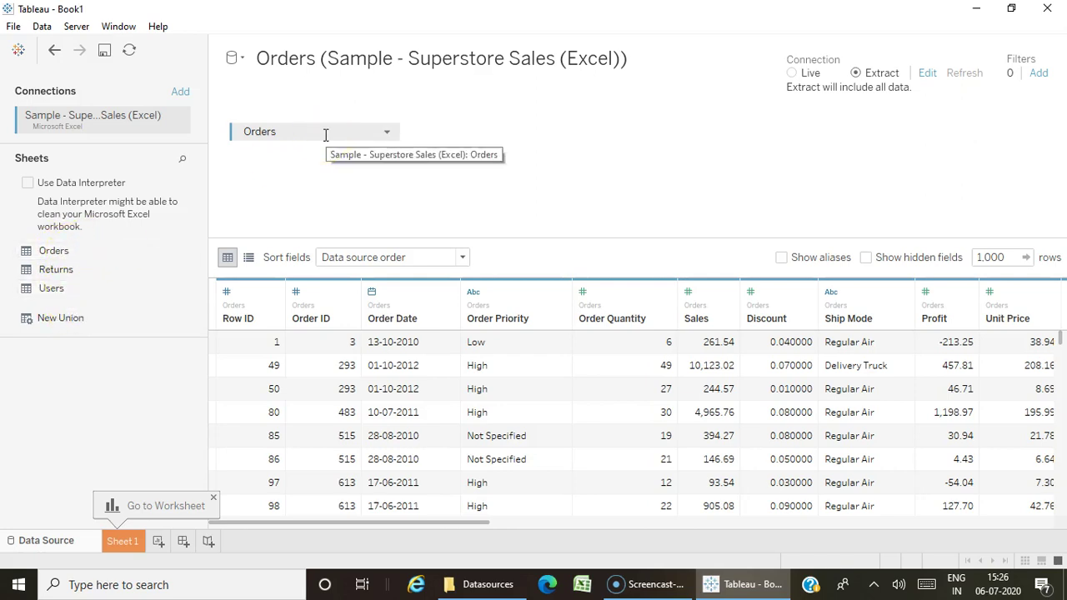
pyautogui.click(326, 127)
pyautogui.click(431, 121)
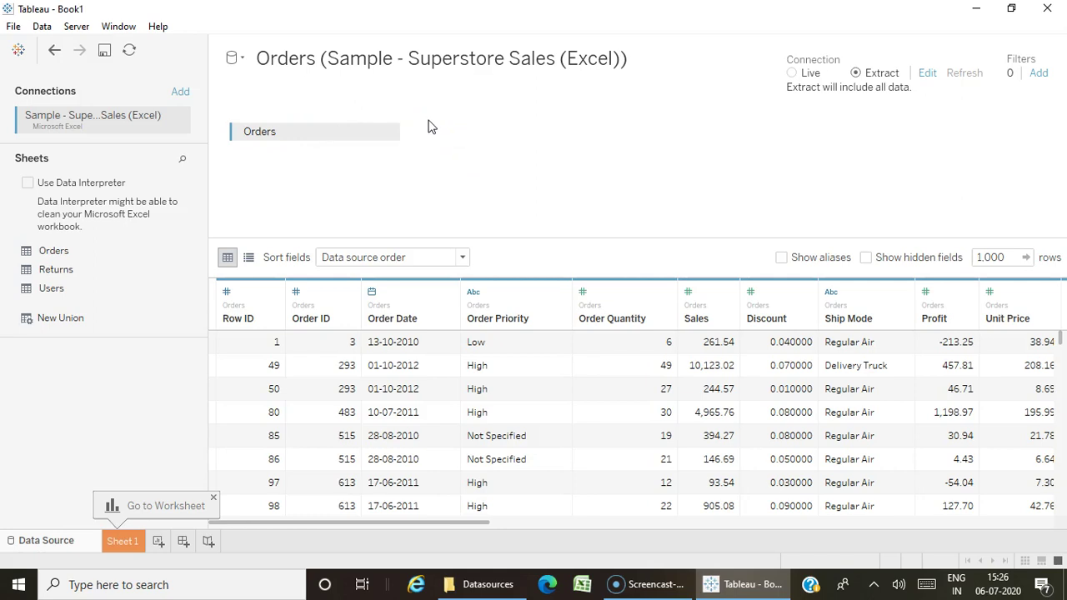
pyautogui.click(450, 170)
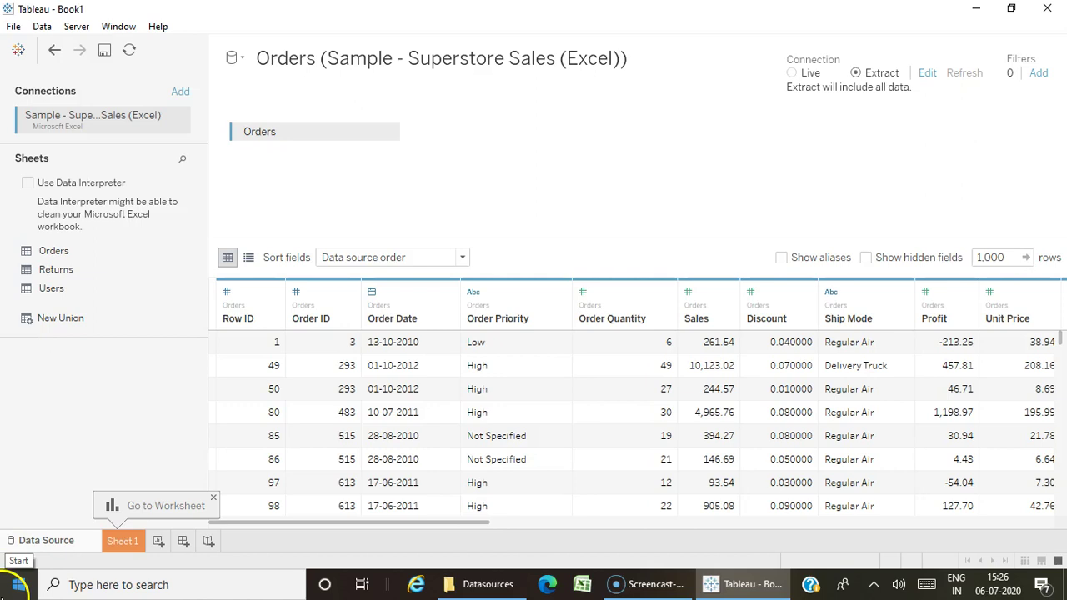
pyautogui.click(134, 547)
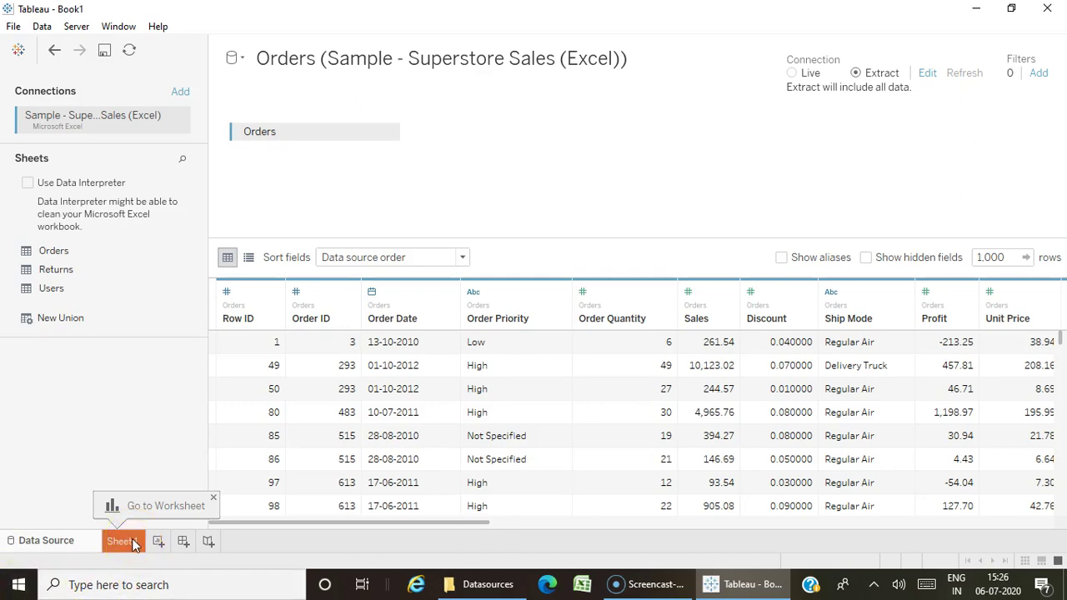
# Step: Review the proposed extract file name 'Orders (Sample - Superstore Sales (Excel)).hyper' in Datasources
pyautogui.click(132, 543)
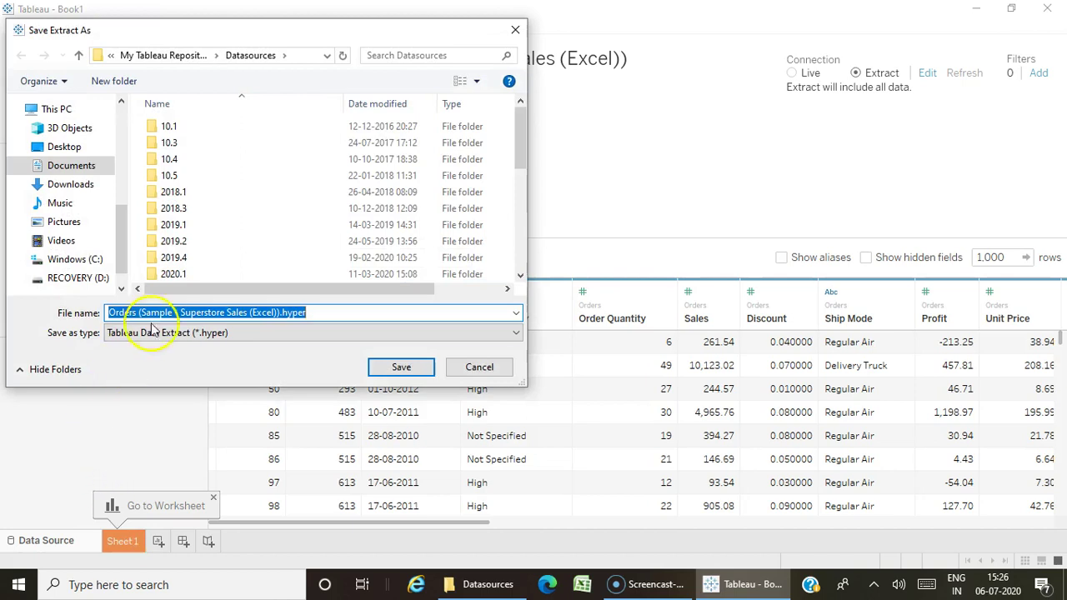
pyautogui.click(317, 313)
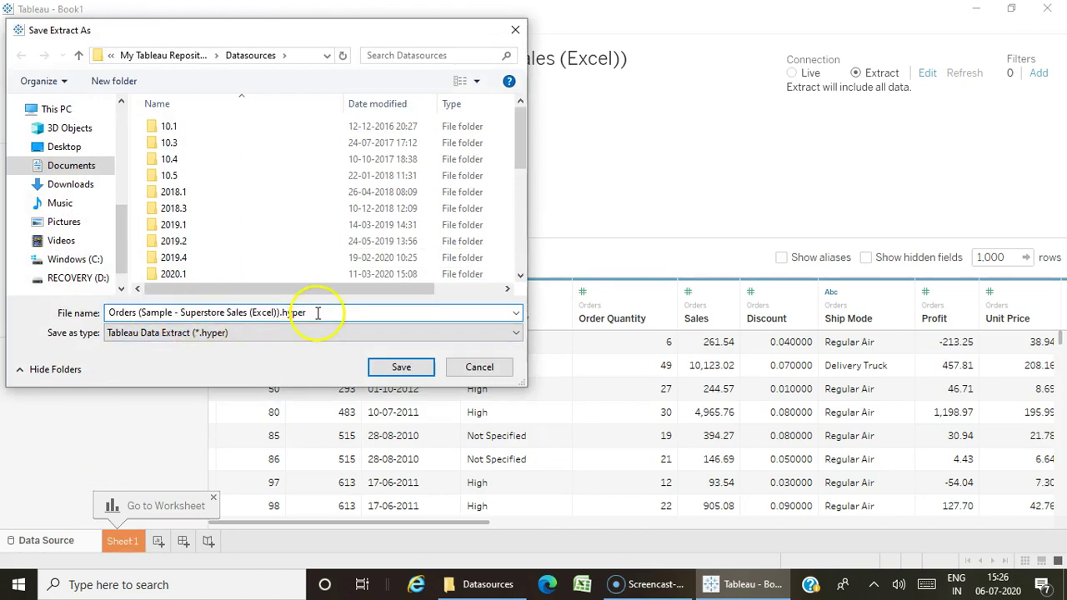
pyautogui.moveTo(317, 313); pyautogui.dragTo(25, 317)
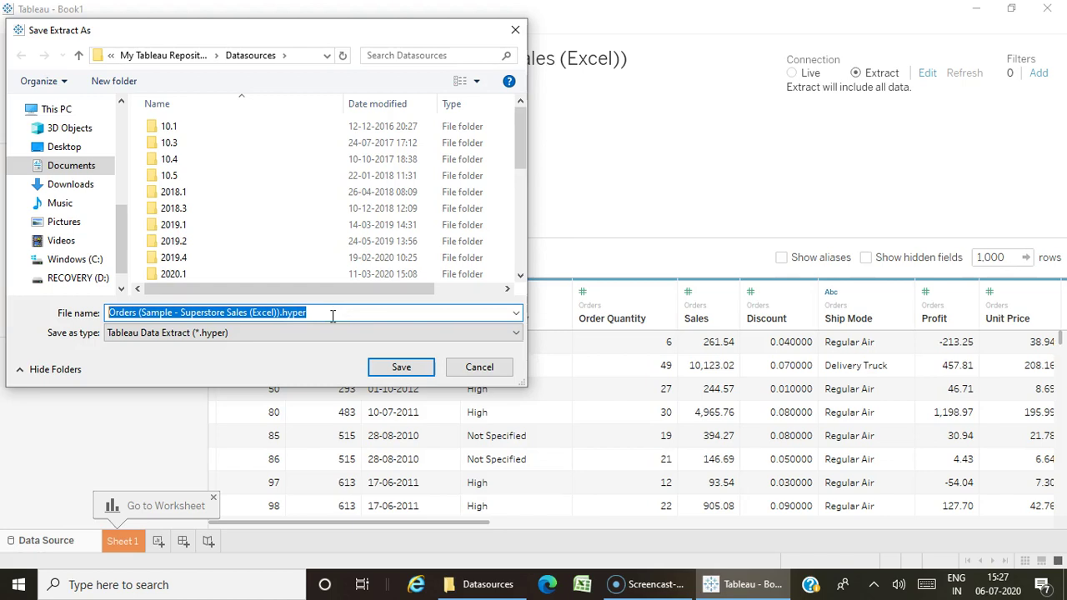
pyautogui.click(514, 318)
pyautogui.click(291, 275)
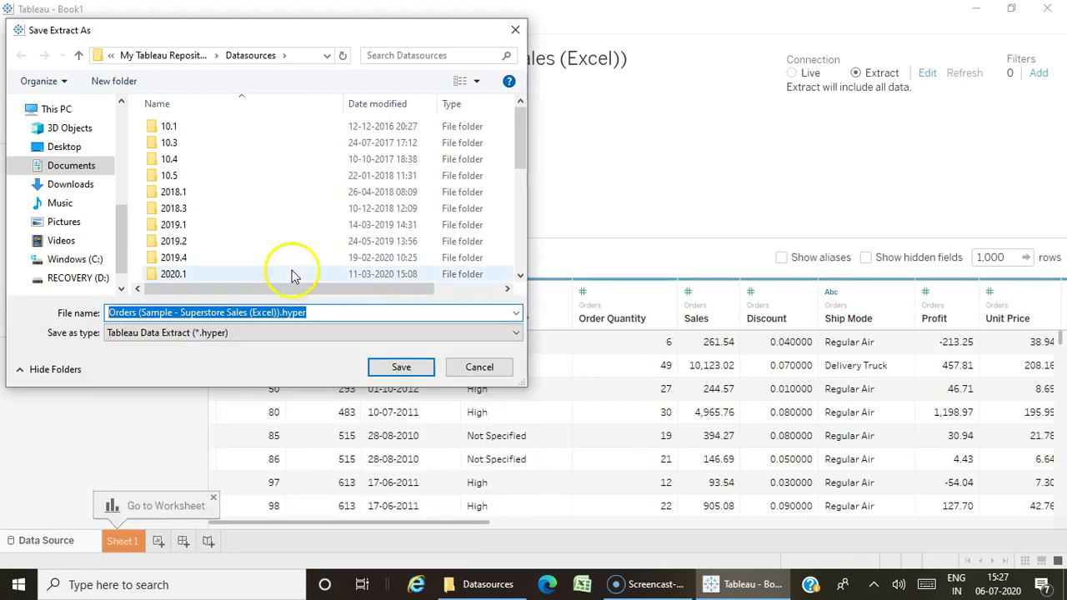
# Step: Check that the save format is Tableau Data Extract (*.hyper)
pyautogui.click(297, 333)
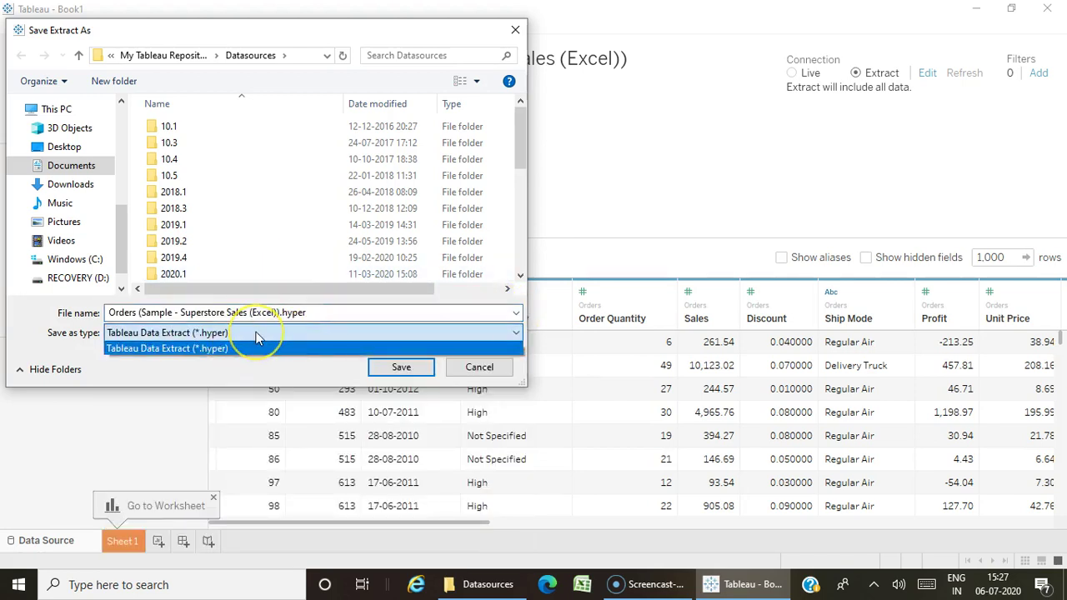
pyautogui.click(278, 248)
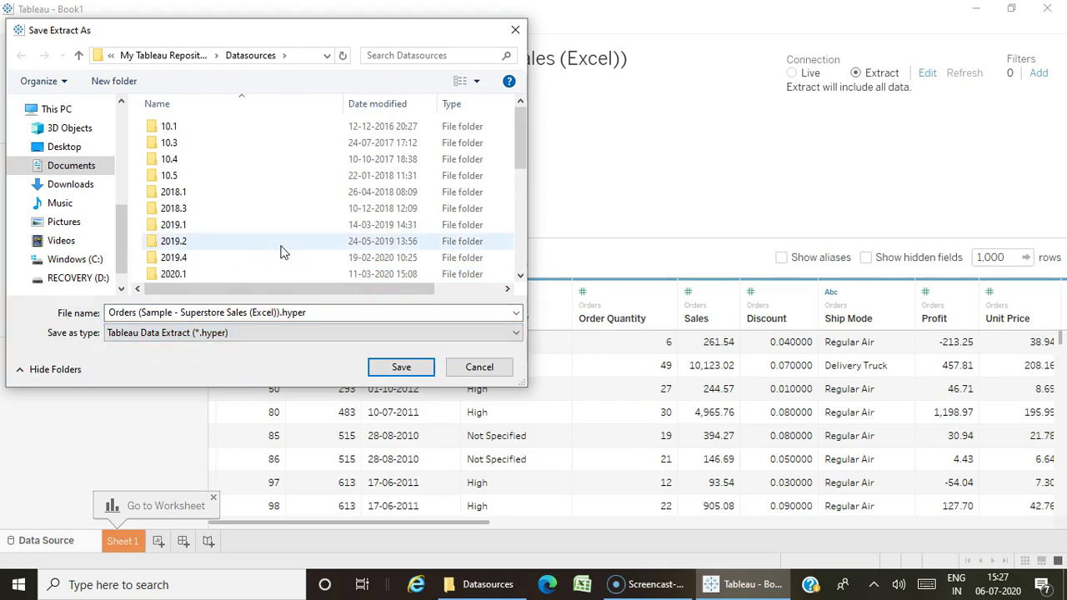
pyautogui.click(379, 369)
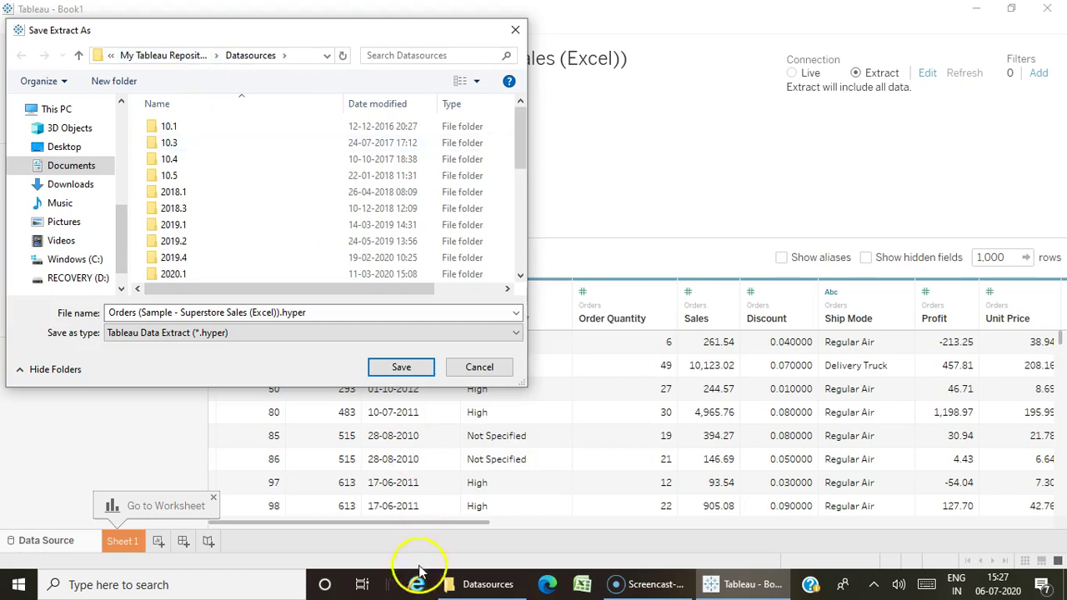
# Step: Browse Documents > My Tableau Repository to view existing .hyper extracts, then return to Tableau
pyautogui.click(447, 584)
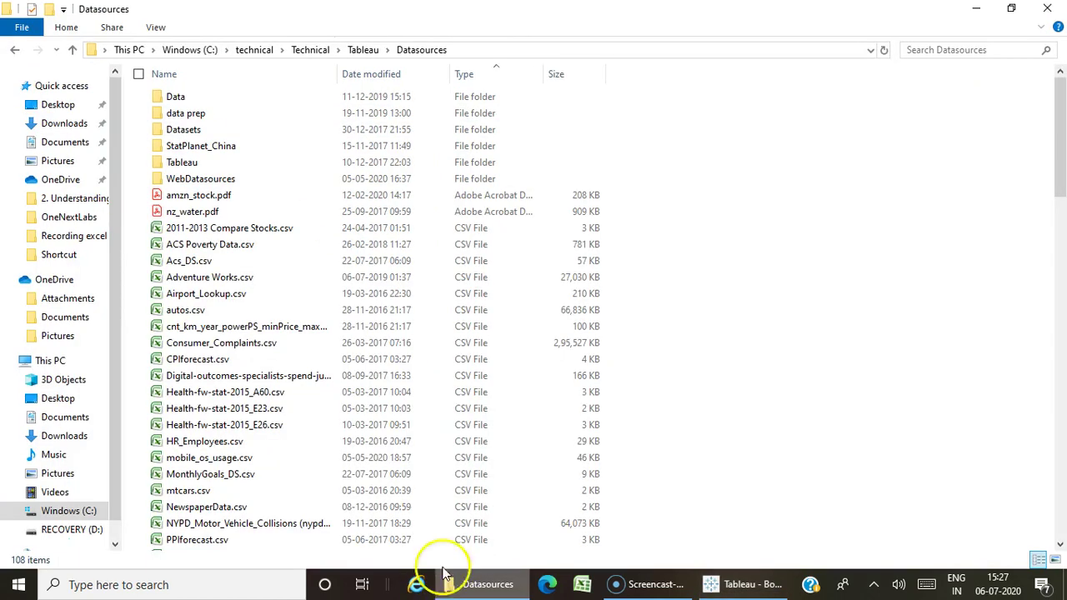
pyautogui.click(73, 144)
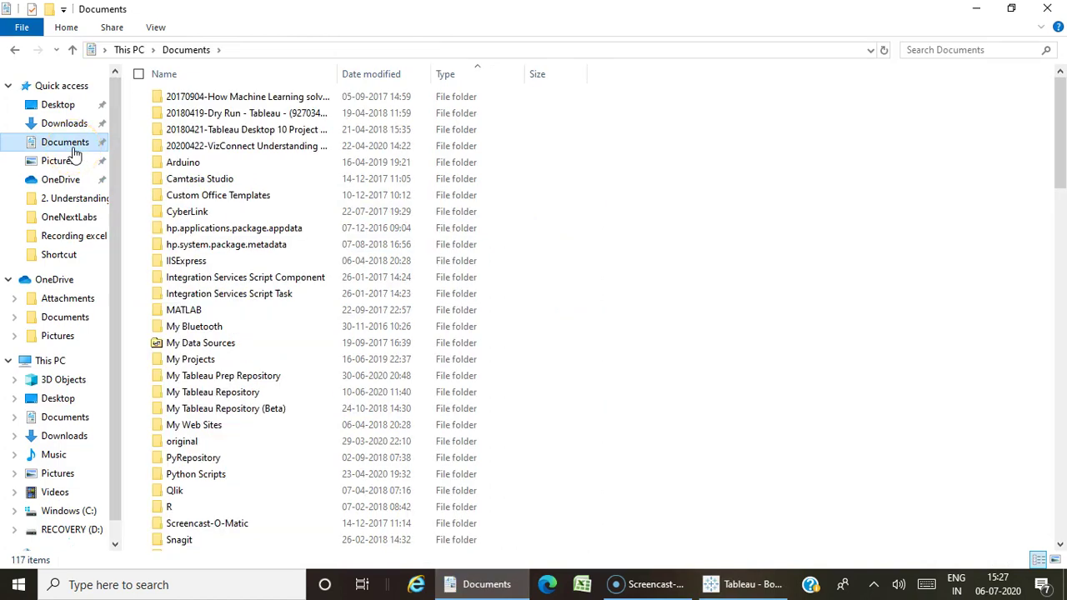
pyautogui.doubleClick(234, 393)
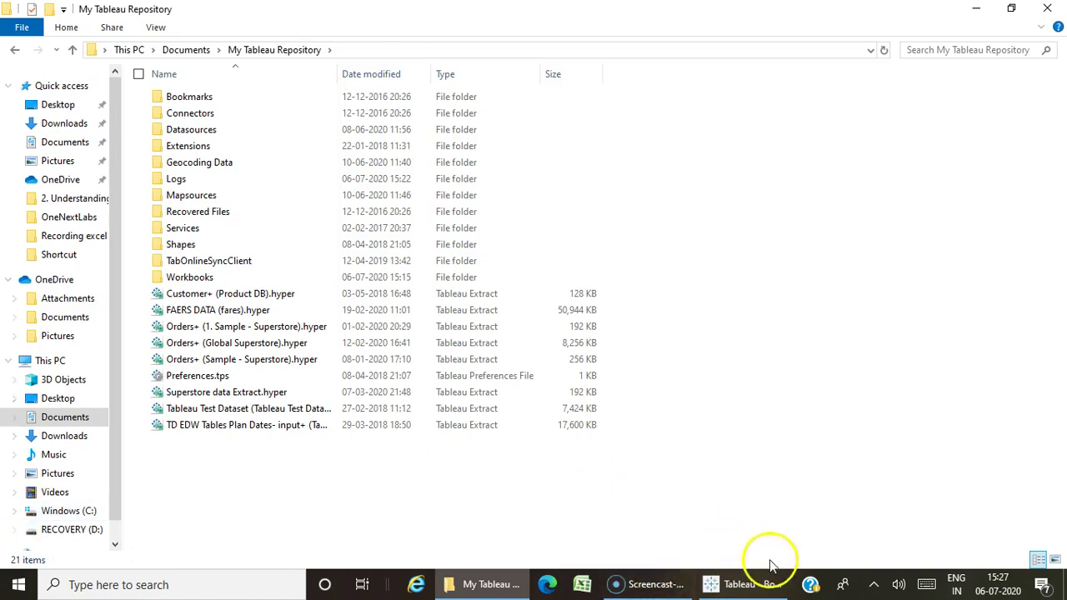
pyautogui.click(744, 583)
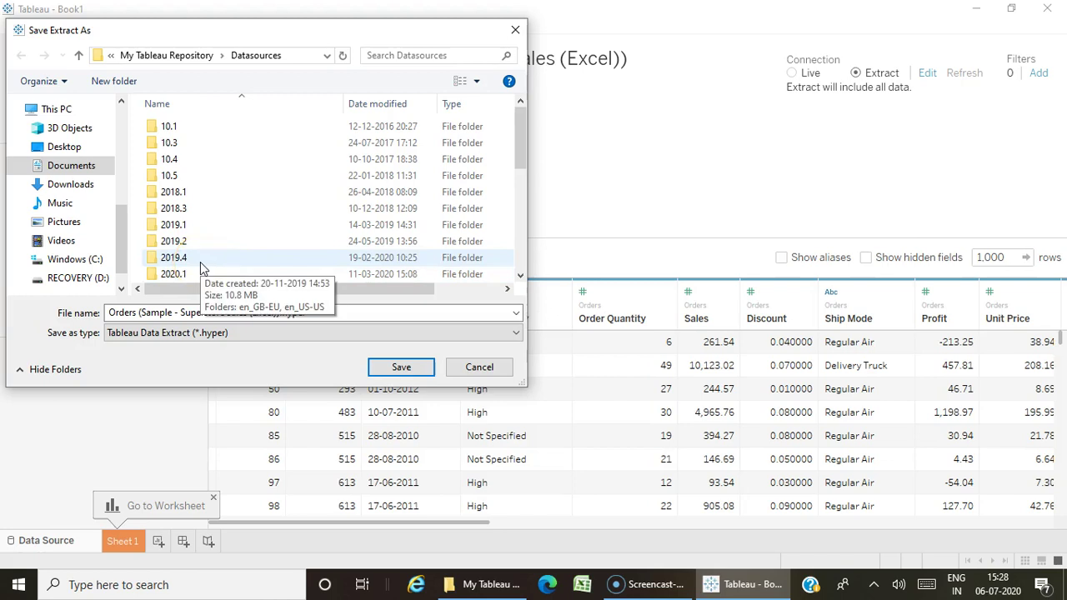
# Step: Save and build the .hyper extract, then confirm the data source shows 'Extract includes all data'
pyautogui.click(403, 370)
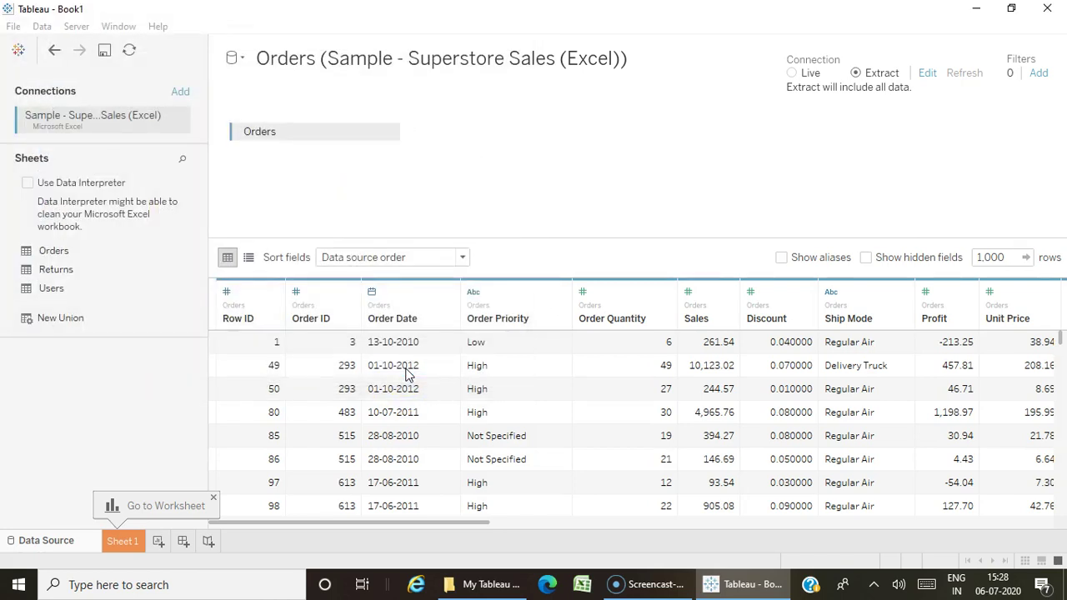
pyautogui.click(197, 504)
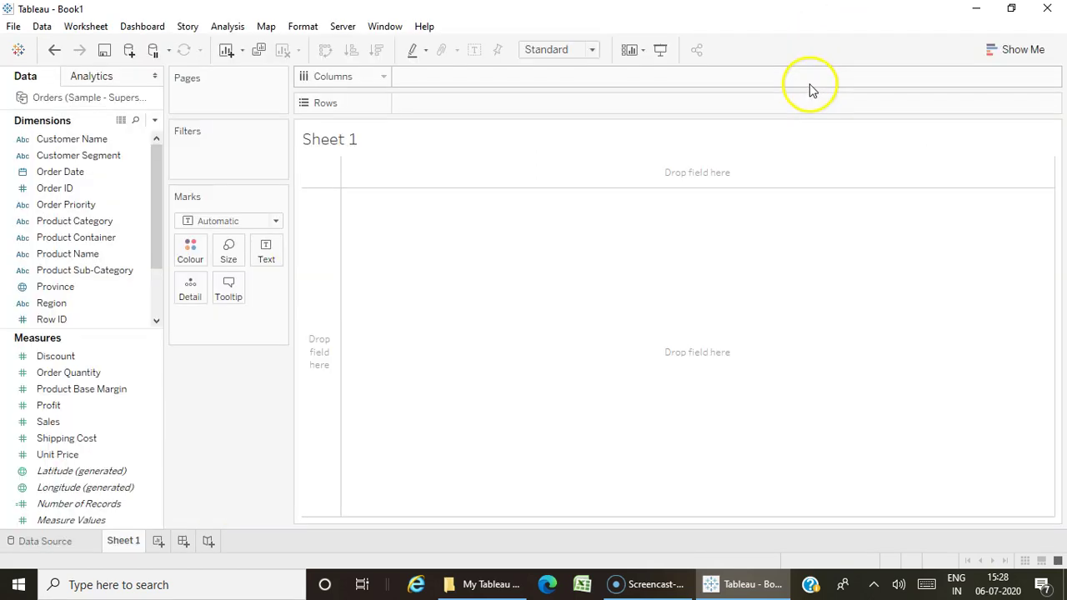
pyautogui.click(84, 541)
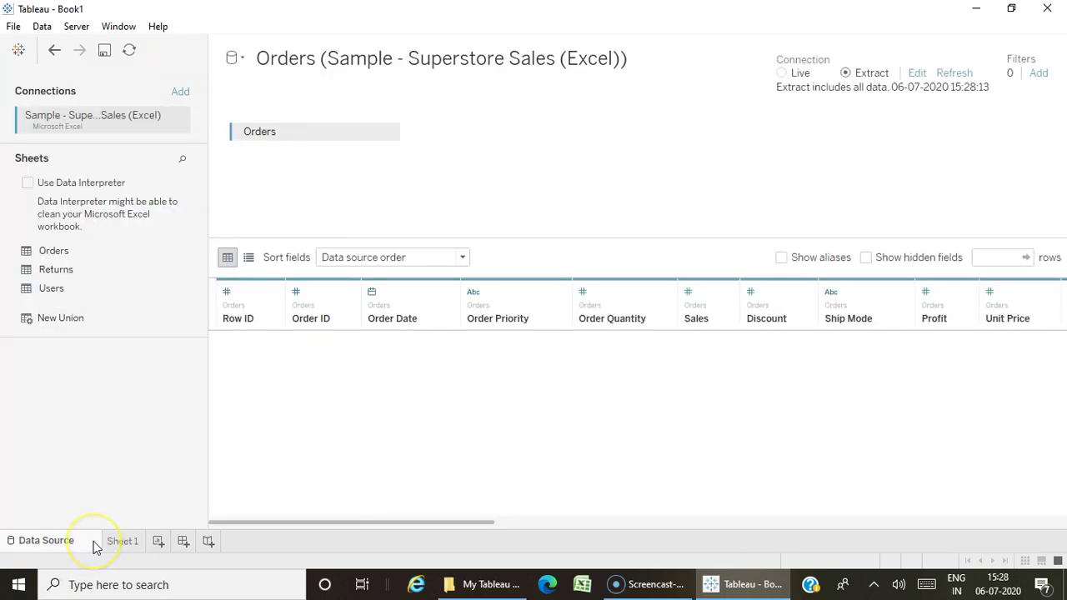
pyautogui.click(917, 75)
pyautogui.click(855, 75)
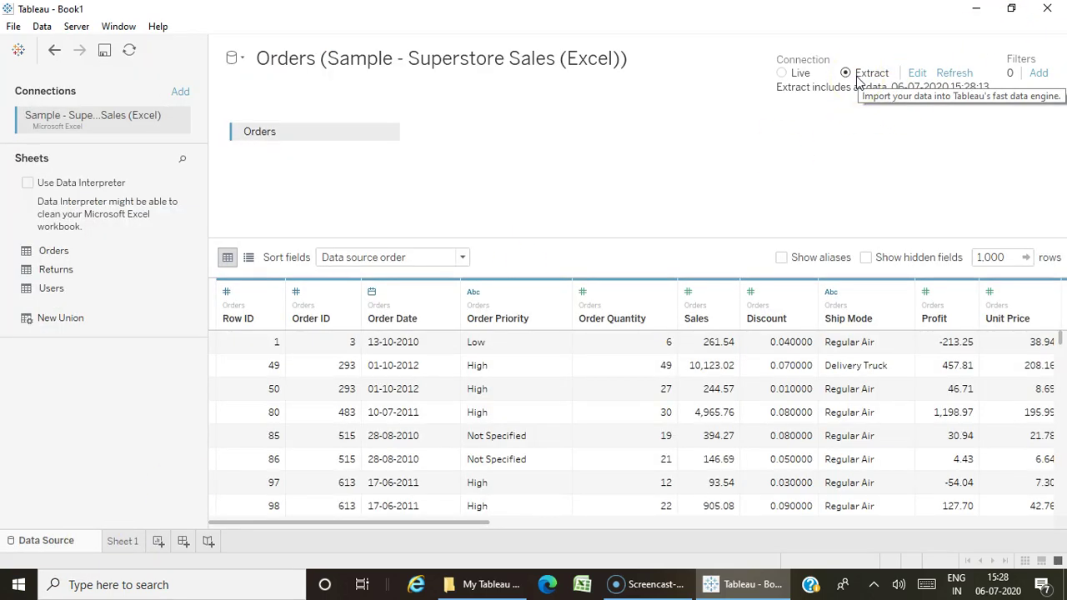
pyautogui.click(854, 96)
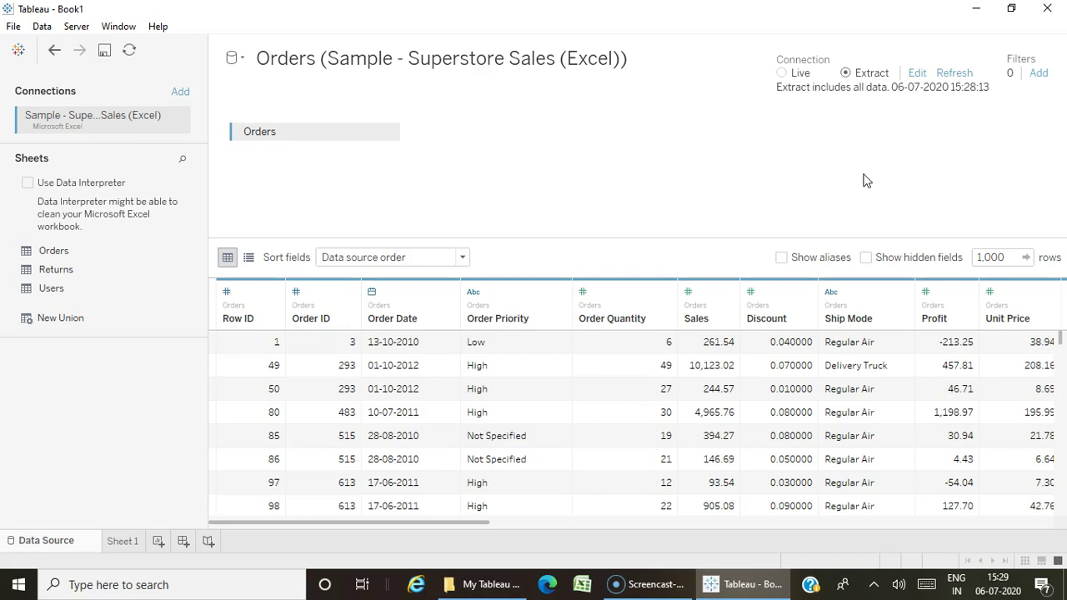
pyautogui.click(1041, 74)
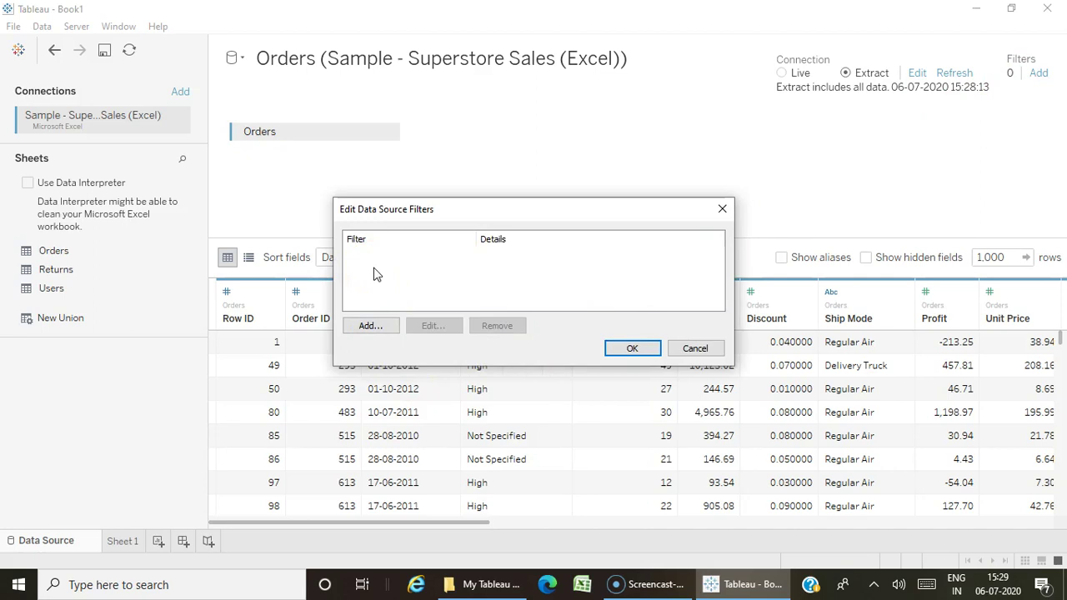
pyautogui.click(385, 328)
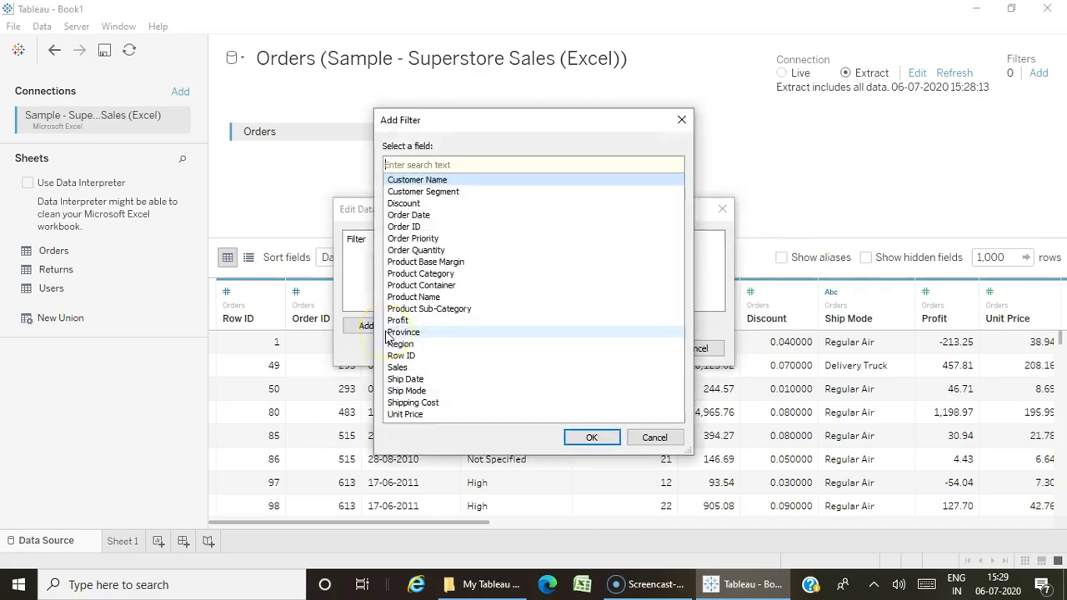
pyautogui.click(438, 216)
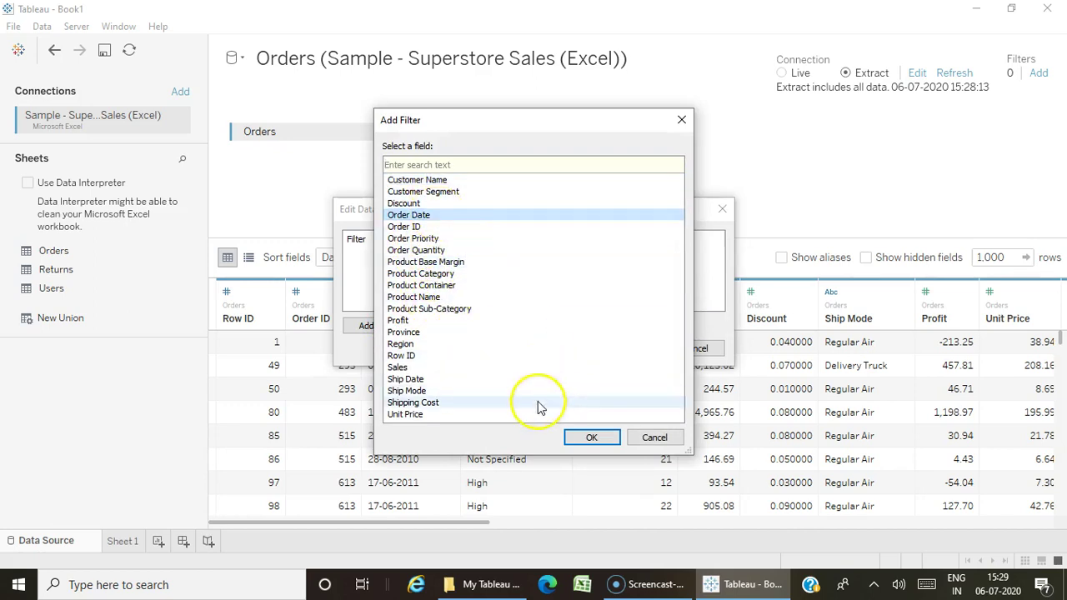
pyautogui.click(572, 442)
pyautogui.click(477, 238)
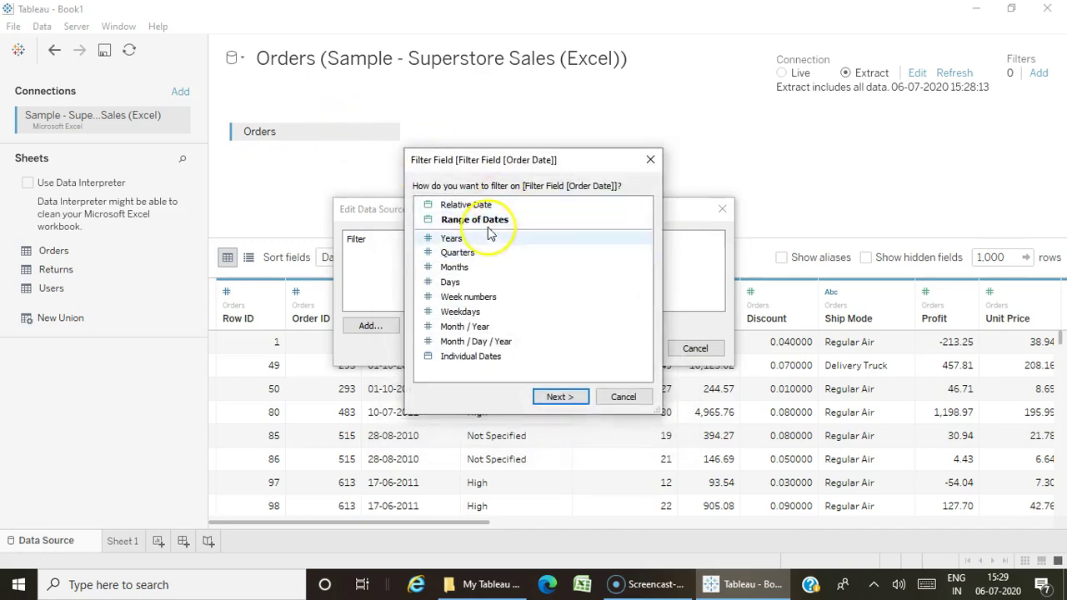
pyautogui.click(554, 400)
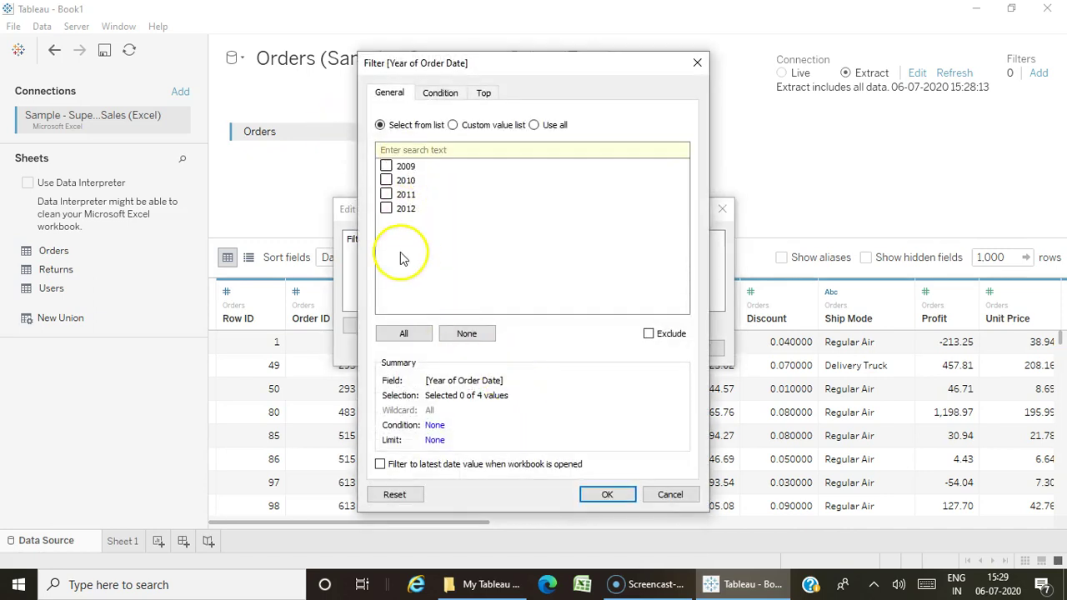
pyautogui.click(386, 209)
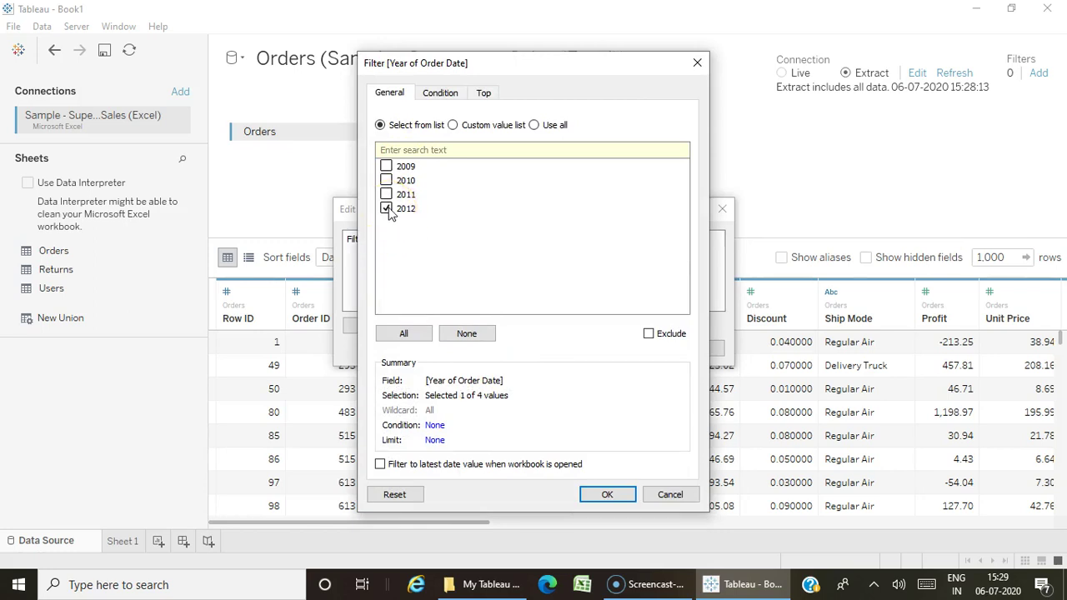
pyautogui.click(606, 495)
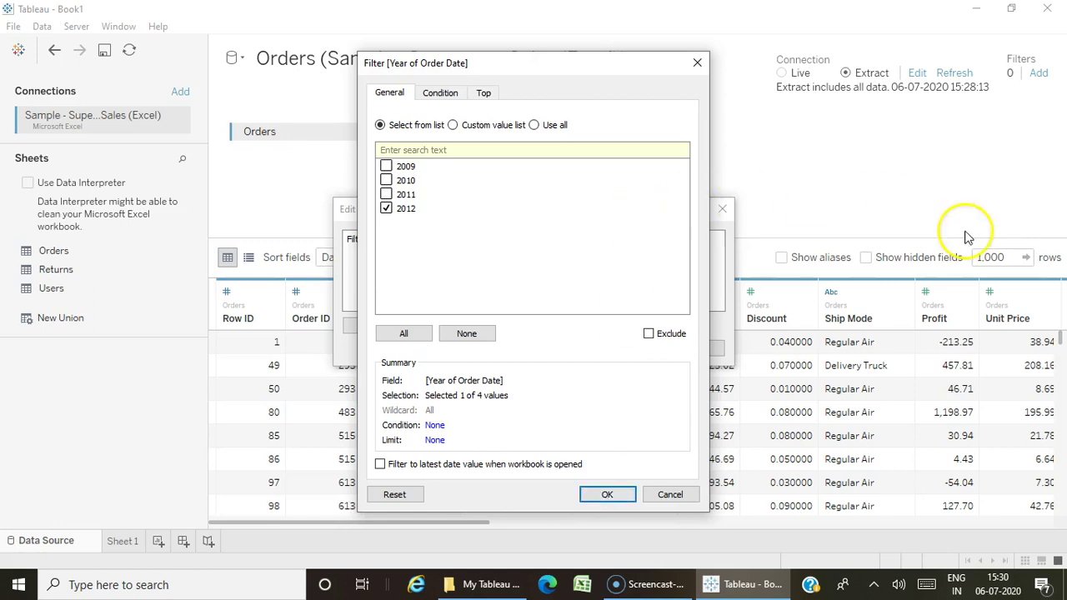
pyautogui.click(683, 497)
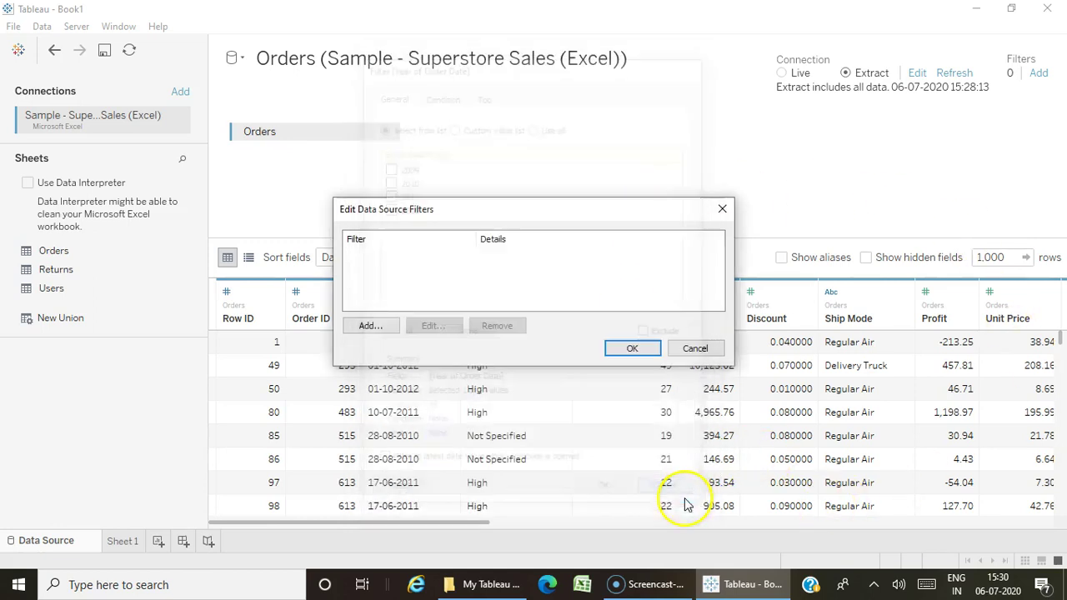
pyautogui.click(704, 349)
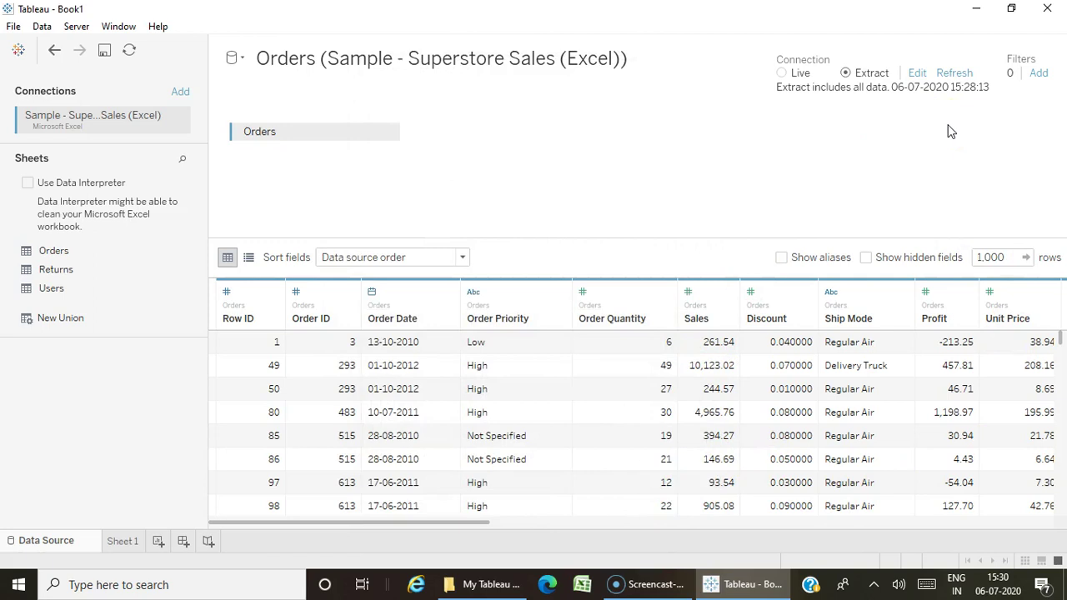
pyautogui.moveTo(907, 135); pyautogui.dragTo(848, 159)
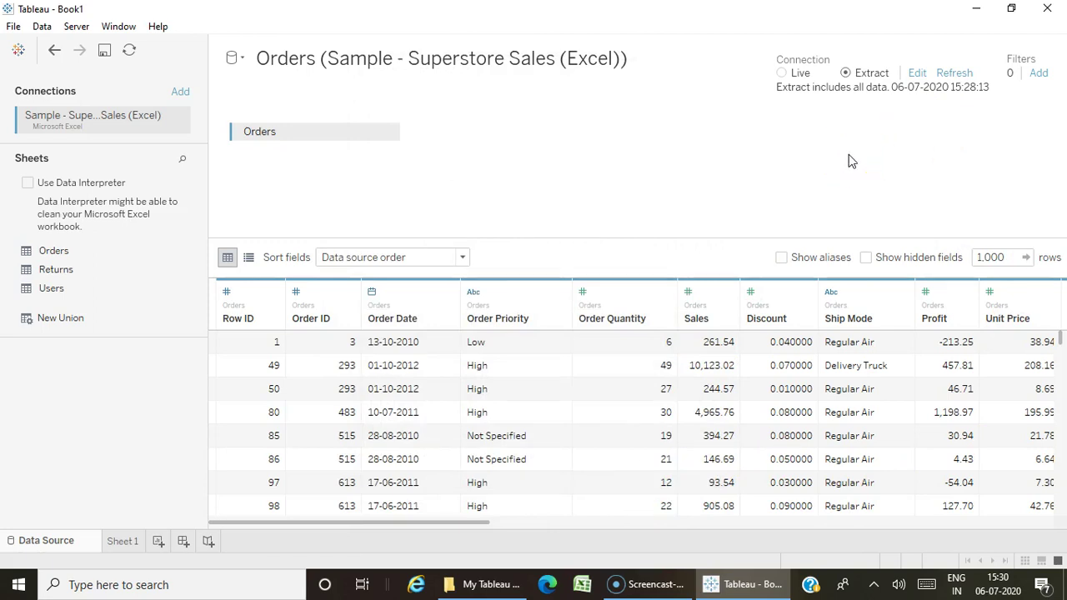